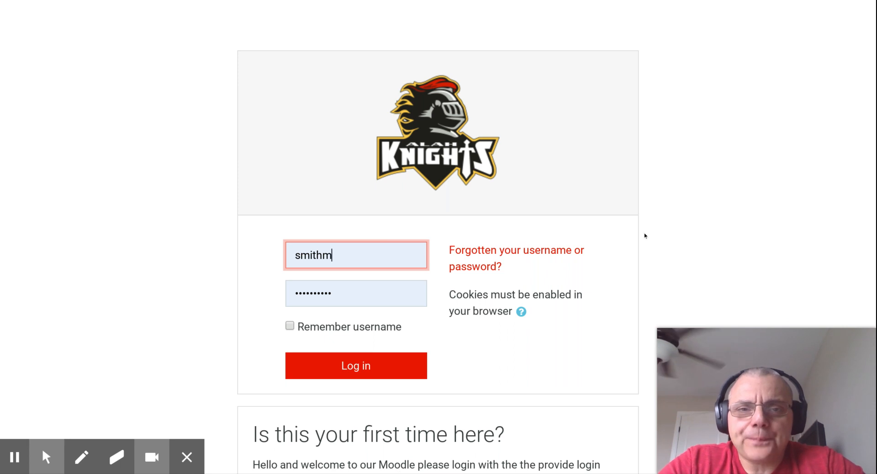
Step: Log in with the prefilled account credentials and look through the enrolled courses in the dashboard's course overview
click(349, 371)
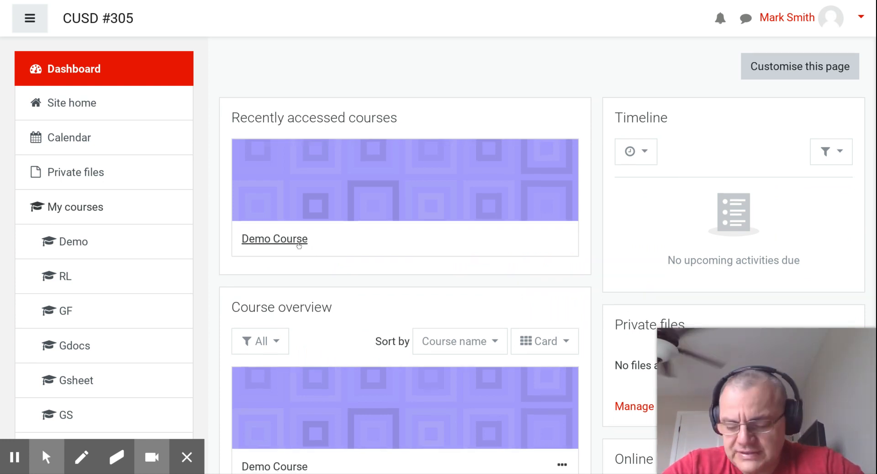
scroll(301, 248, down, 1)
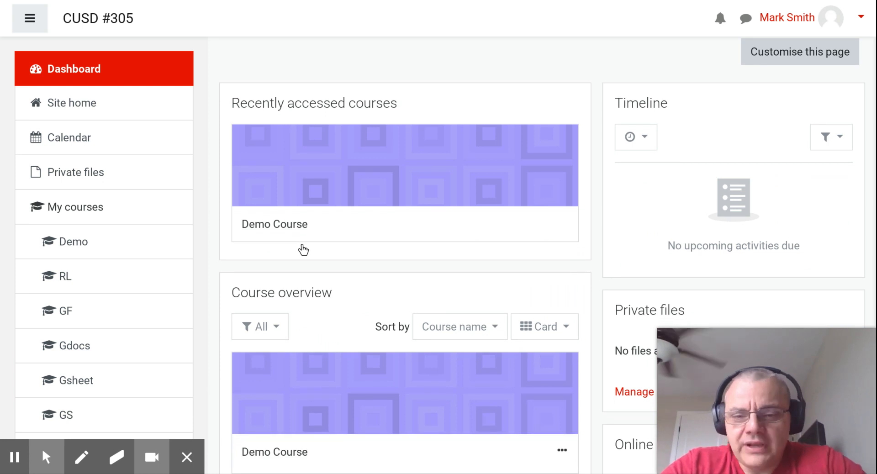
scroll(303, 249, down, 8)
scroll(303, 249, down, 3)
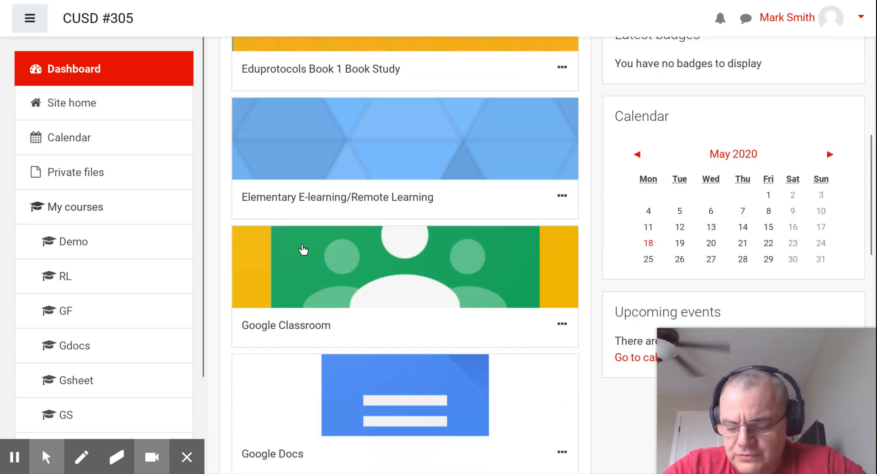
scroll(303, 248, down, 3)
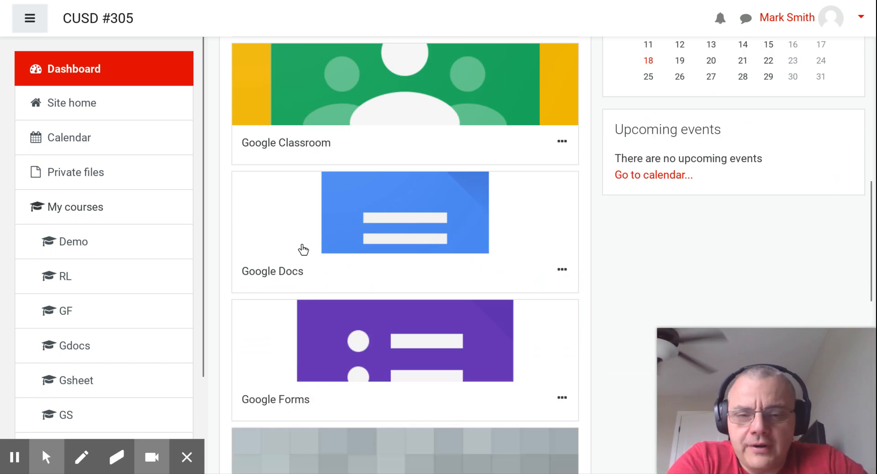
scroll(303, 249, up, 1)
scroll(302, 249, down, 1)
scroll(303, 249, down, 7)
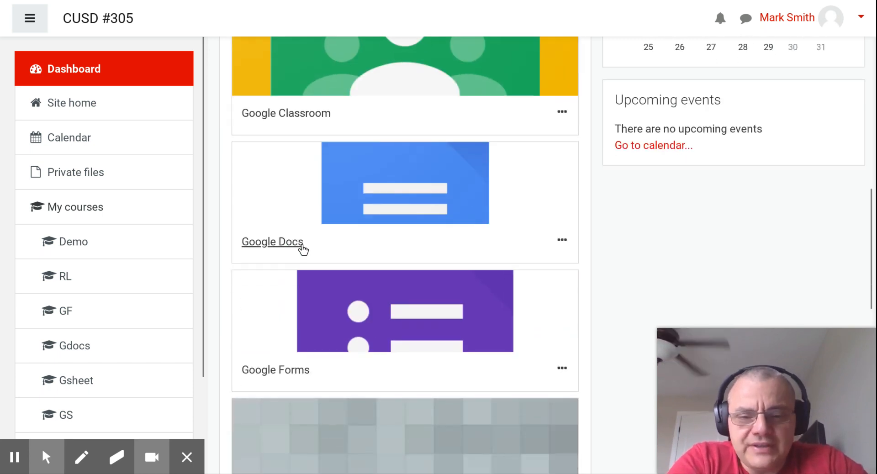
scroll(303, 249, up, 4)
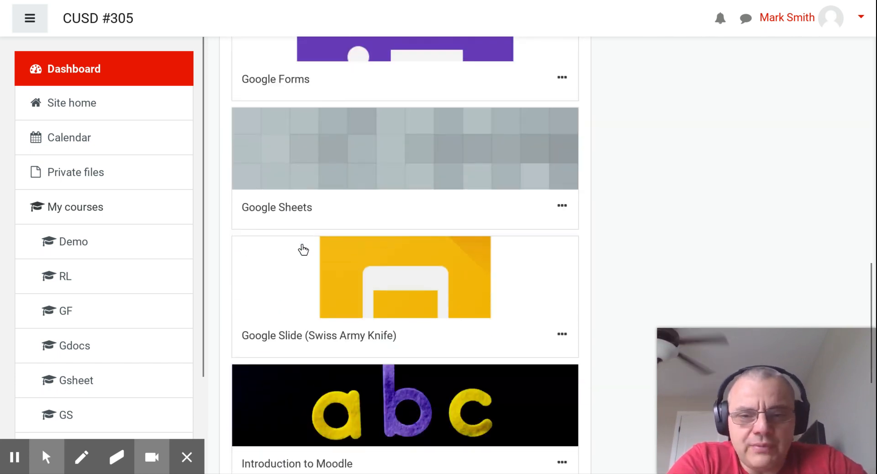
scroll(302, 249, down, 6)
scroll(303, 249, up, 19)
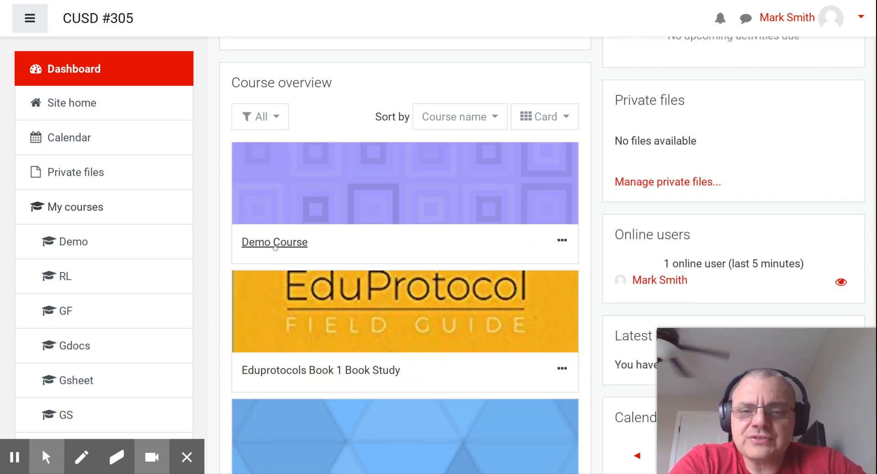
Step: Open the Demo Course from the course overview and look over its General section and Topics 1 to 4
click(275, 243)
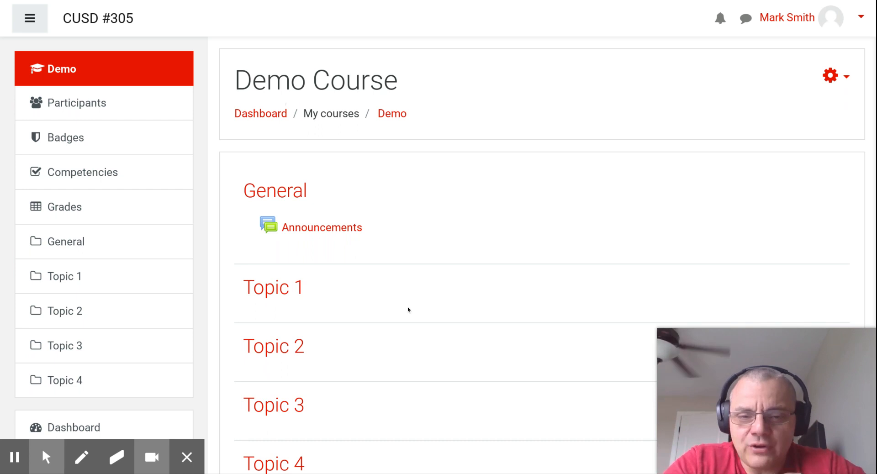
scroll(394, 361, down, 2)
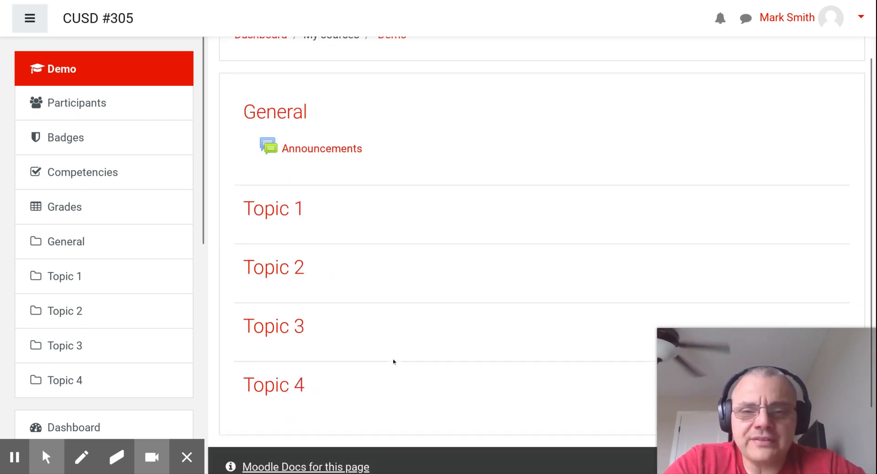
scroll(394, 361, up, 1)
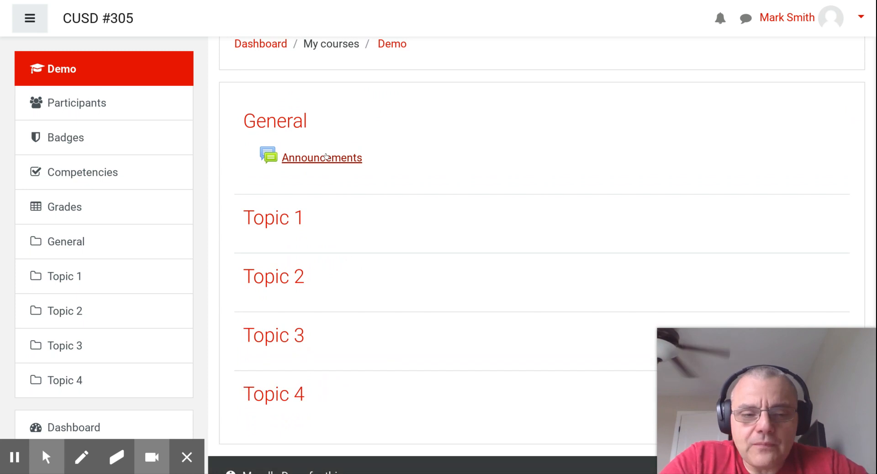
scroll(330, 158, up, 1)
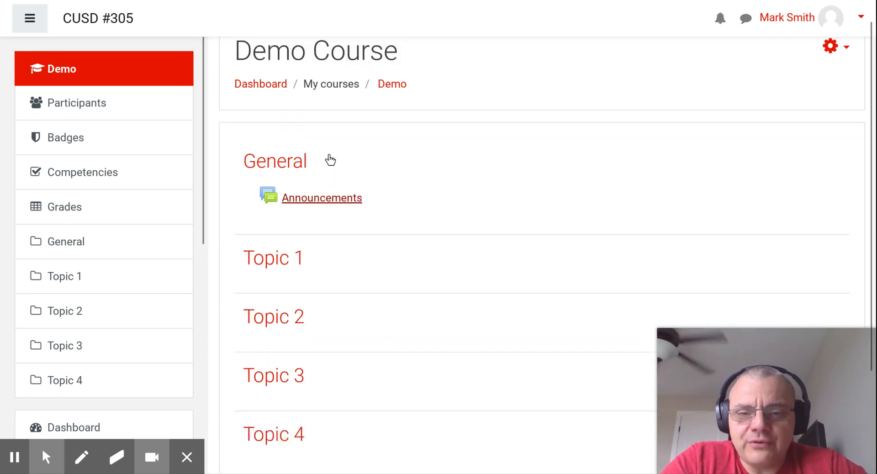
scroll(329, 160, down, 1)
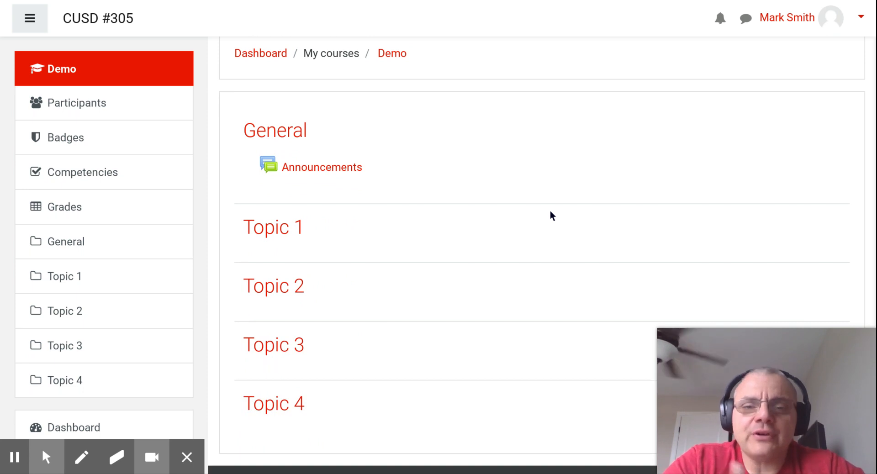
scroll(550, 212, up, 2)
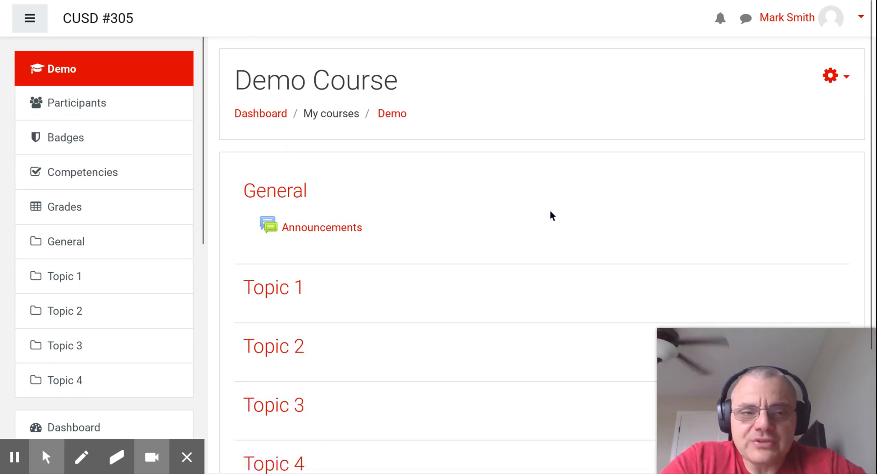
scroll(550, 213, down, 4)
scroll(550, 213, up, 2)
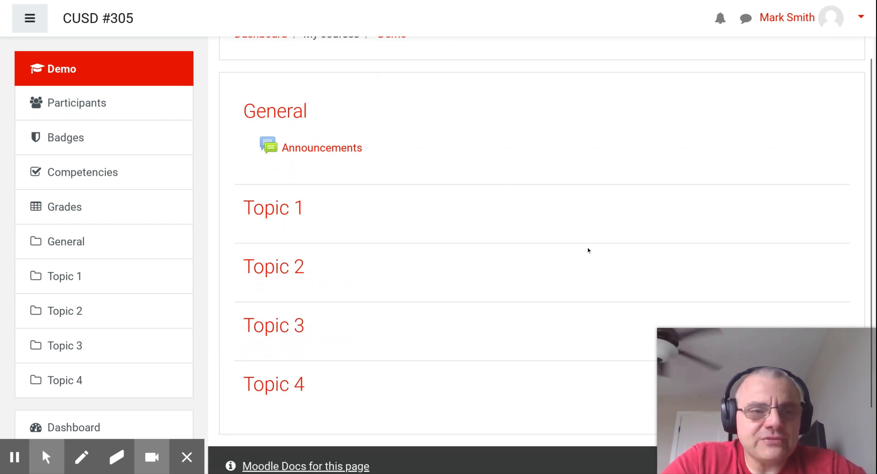
scroll(623, 251, up, 2)
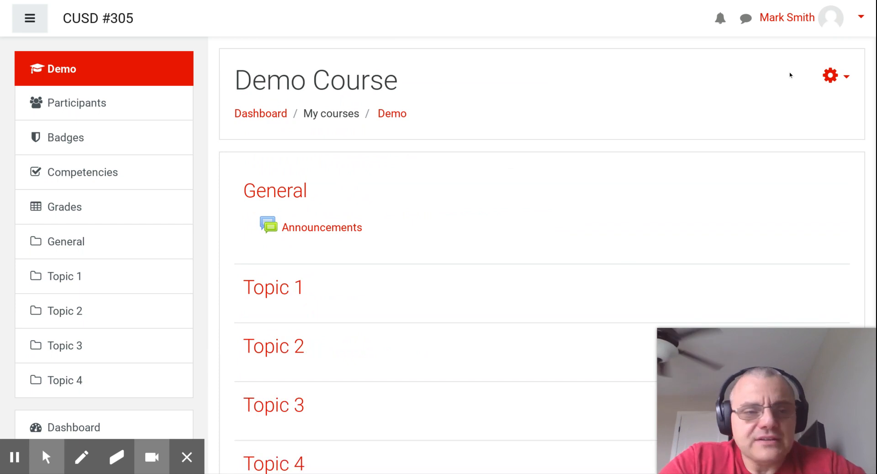
Step: Open the Demo Course's settings for editing and review the General and Description fields, including the course summary and course image
click(827, 77)
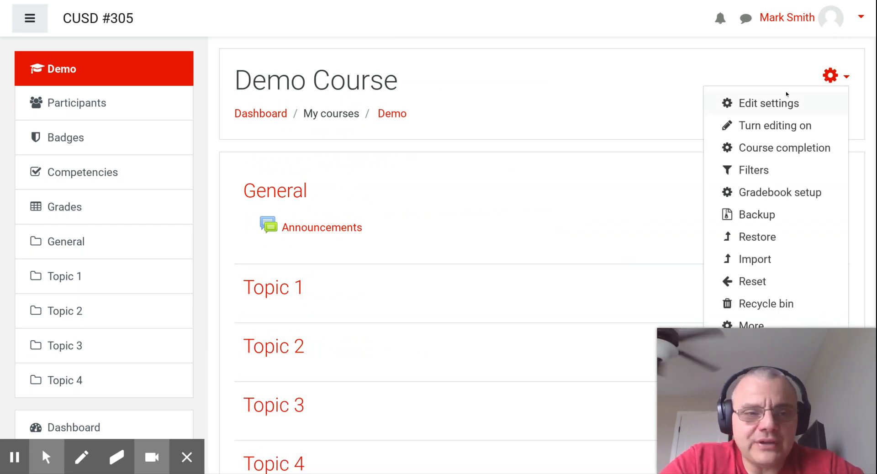
click(766, 106)
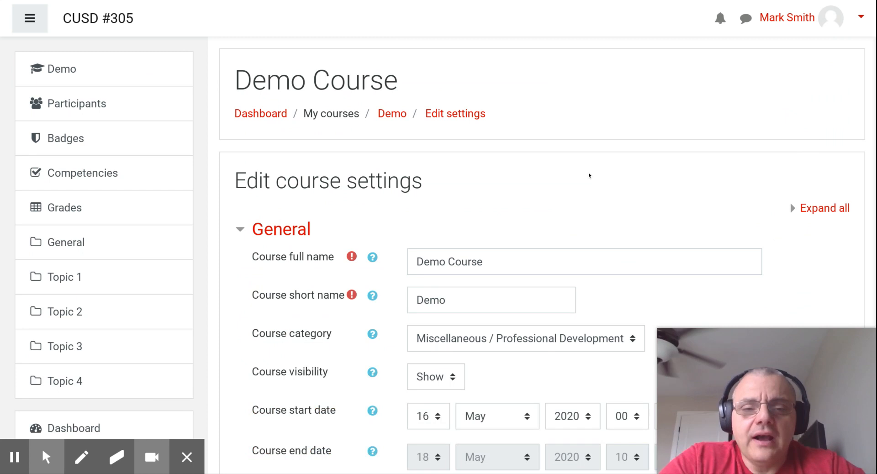
scroll(589, 175, down, 4)
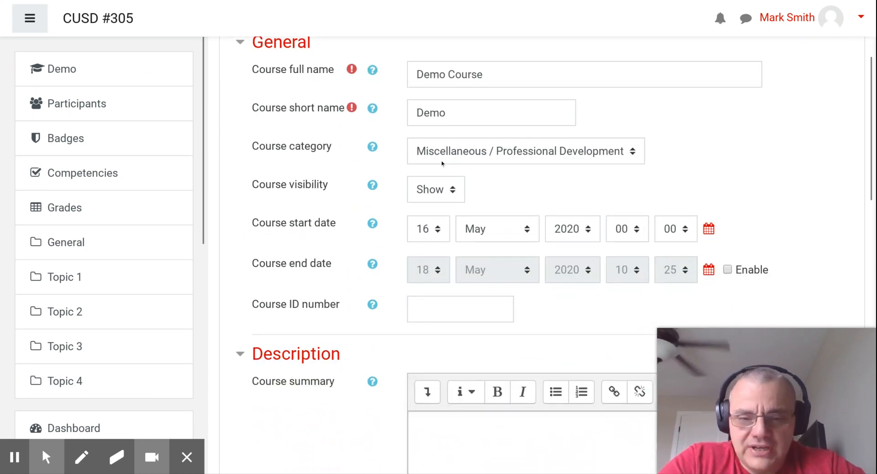
scroll(440, 231, down, 5)
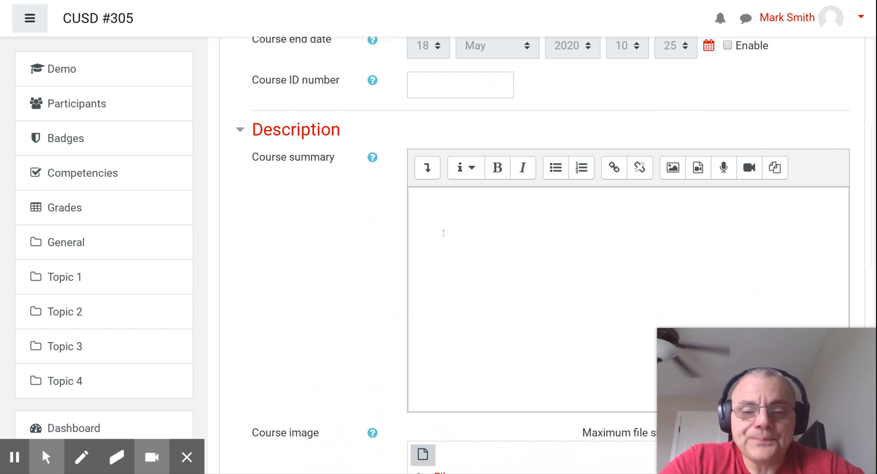
scroll(443, 233, down, 8)
scroll(449, 243, down, 1)
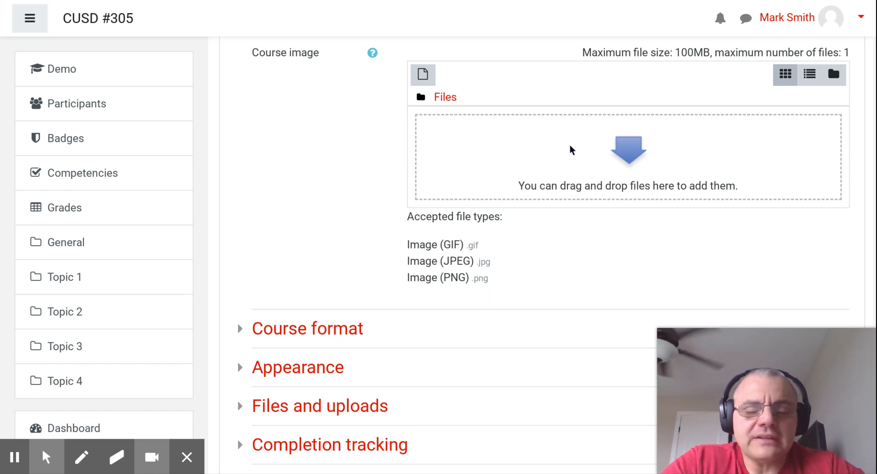
scroll(570, 148, down, 4)
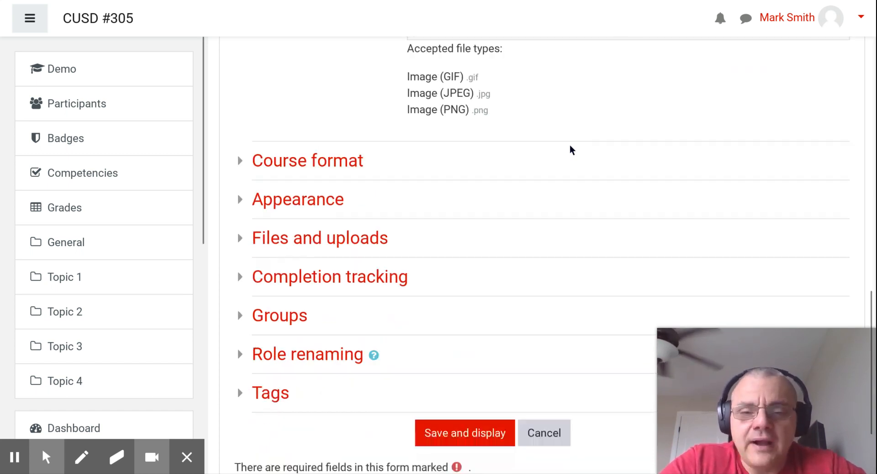
scroll(570, 146, down, 1)
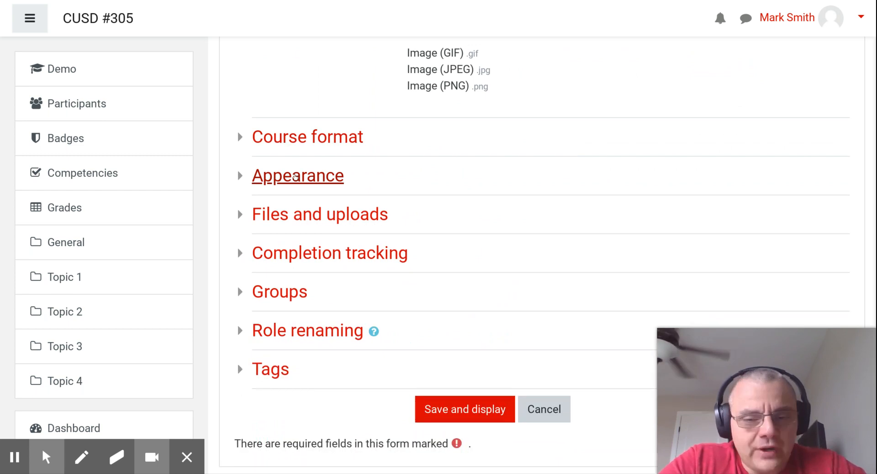
Step: Expand the Appearance and Course format sections and read the help text for the Format setting
click(295, 177)
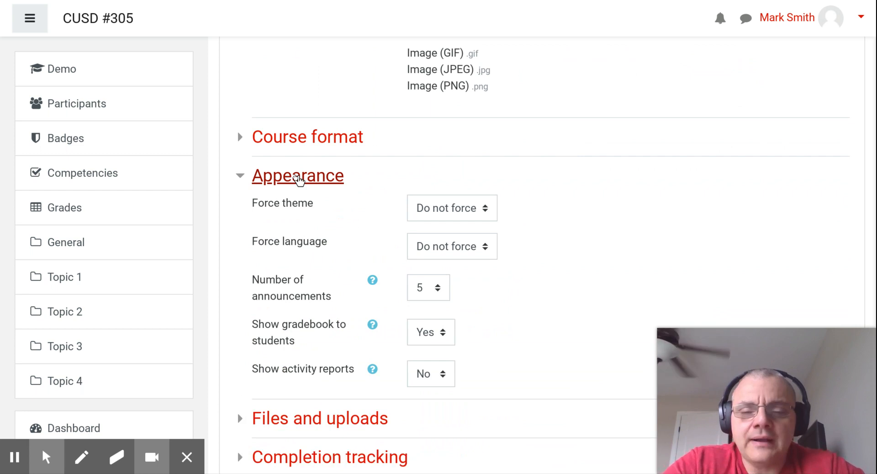
scroll(299, 179, down, 1)
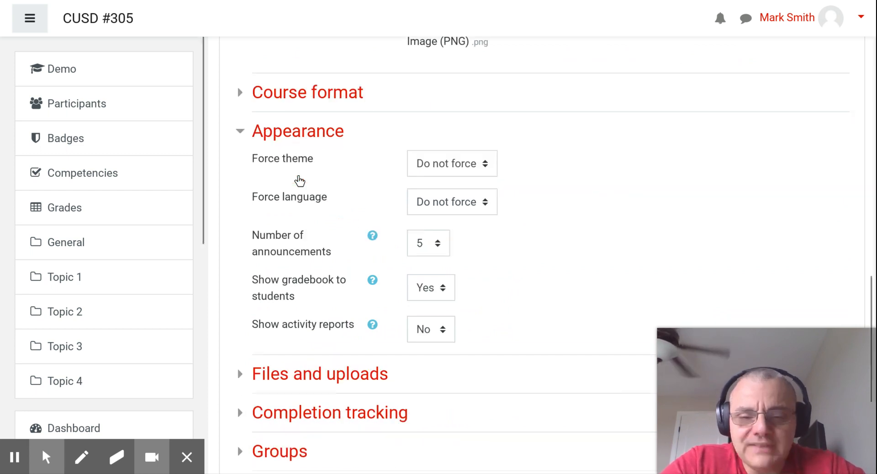
click(295, 99)
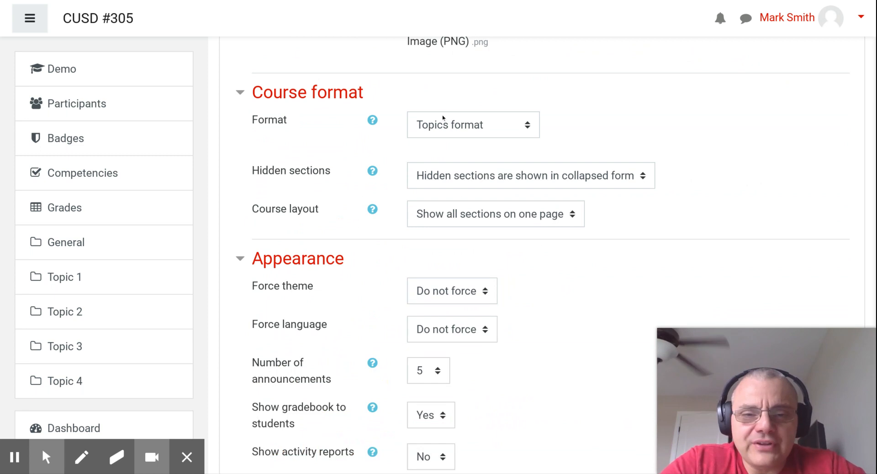
click(371, 121)
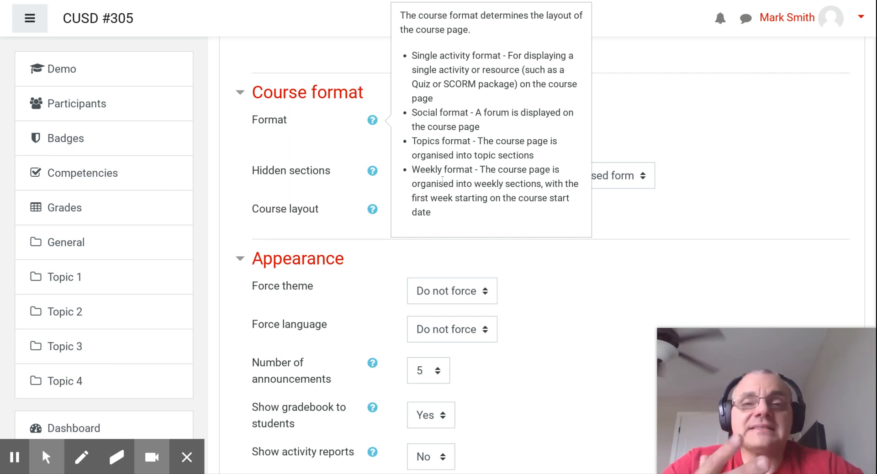
click(692, 155)
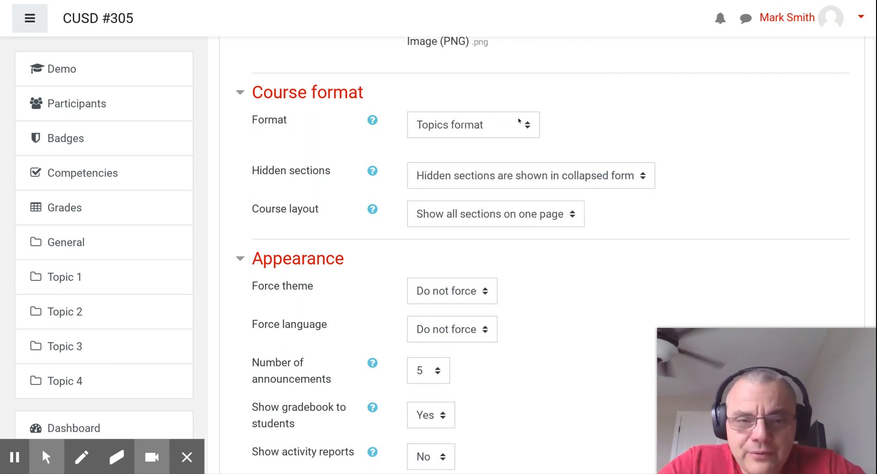
Step: Examine the available choices for Course layout and Hidden sections in the course format settings
scroll(514, 164, down, 1)
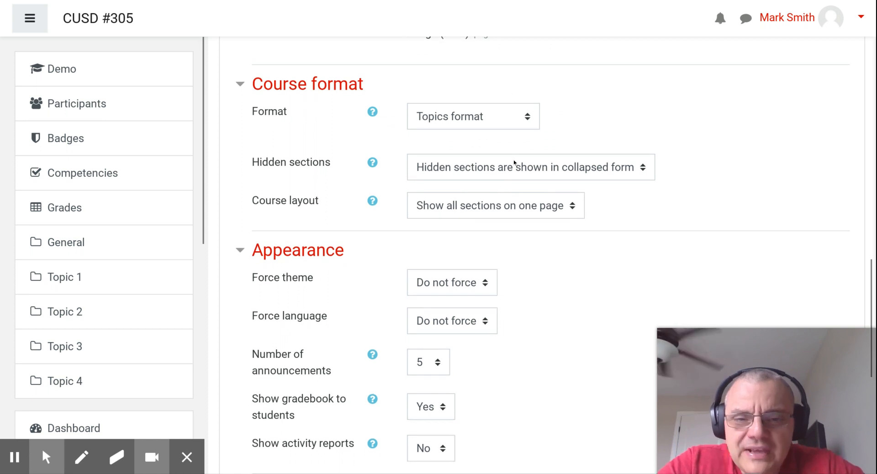
click(483, 203)
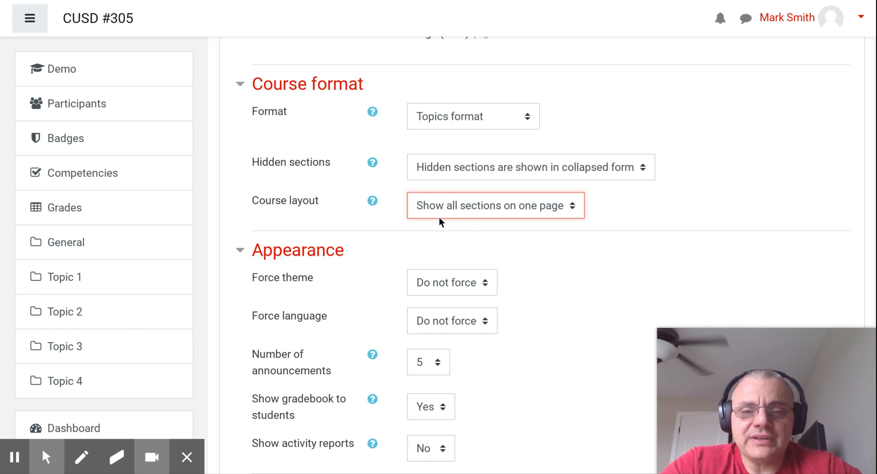
click(615, 208)
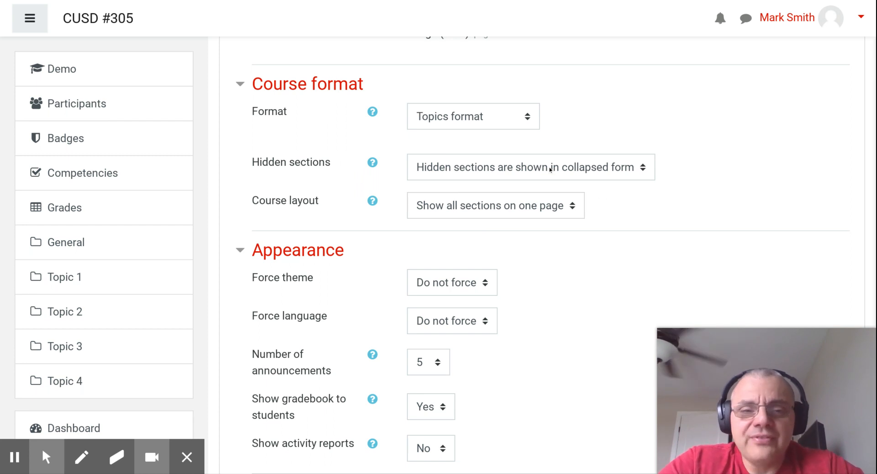
click(437, 168)
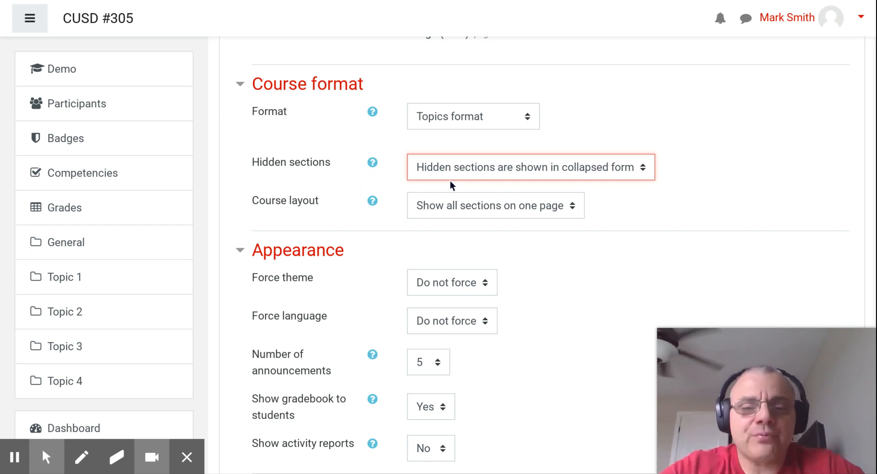
Step: Review the remaining settings, then save the course settings and display the Demo Course page
scroll(569, 253, down, 3)
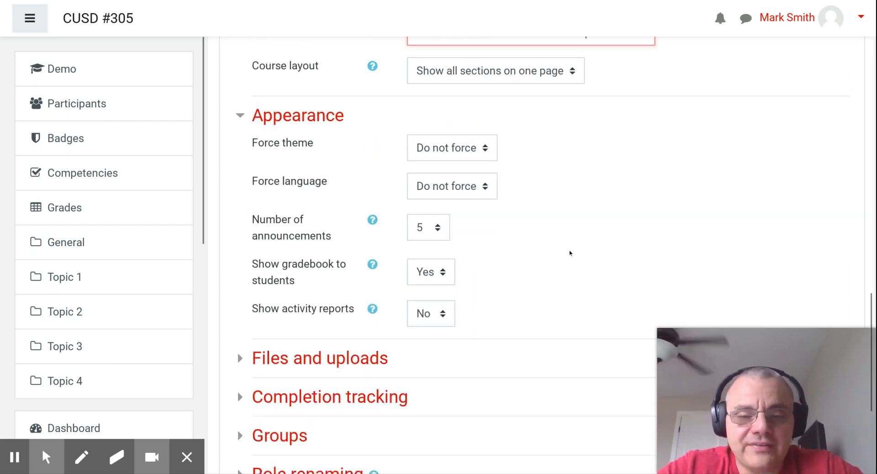
scroll(570, 253, down, 4)
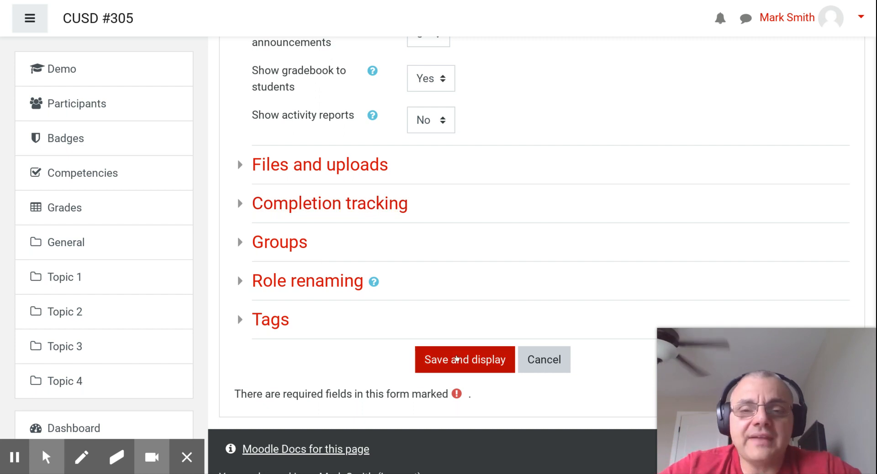
click(457, 359)
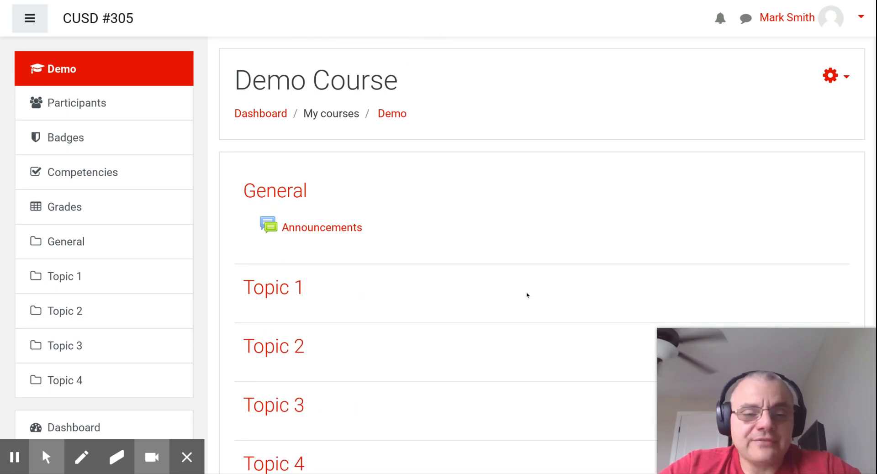
scroll(527, 295, down, 3)
scroll(527, 295, up, 3)
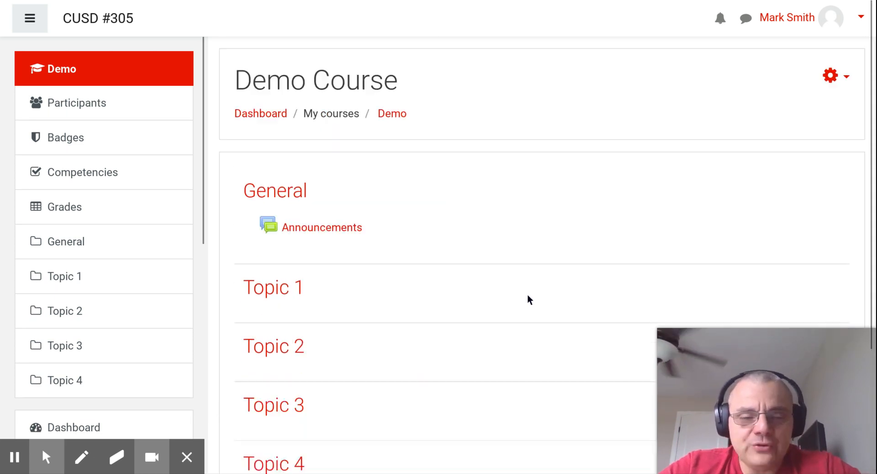
Step: Open the Demo Course's settings for editing and set the course format to Weekly format
click(829, 76)
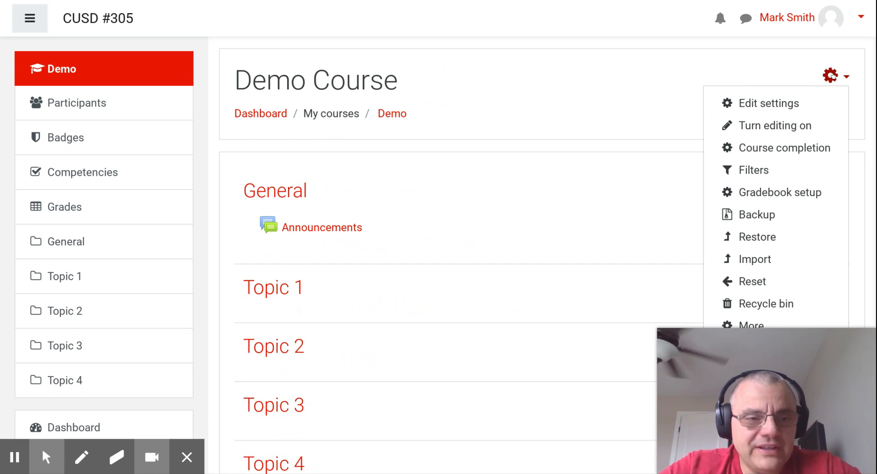
click(778, 104)
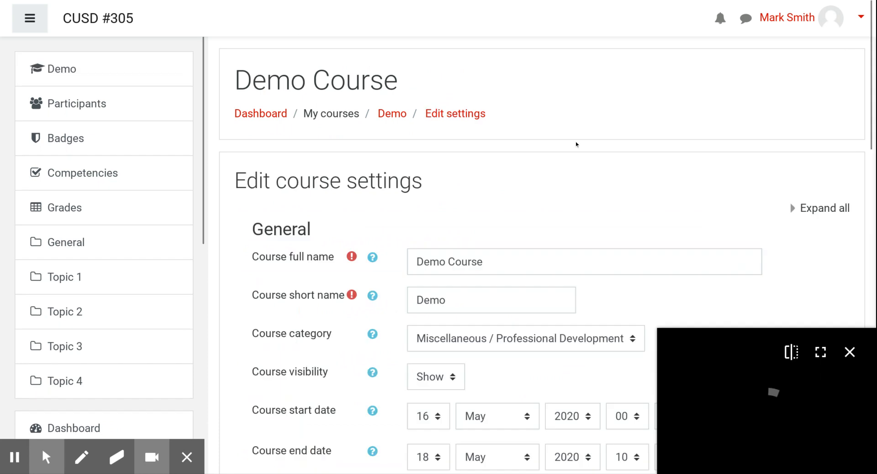
scroll(576, 144, down, 5)
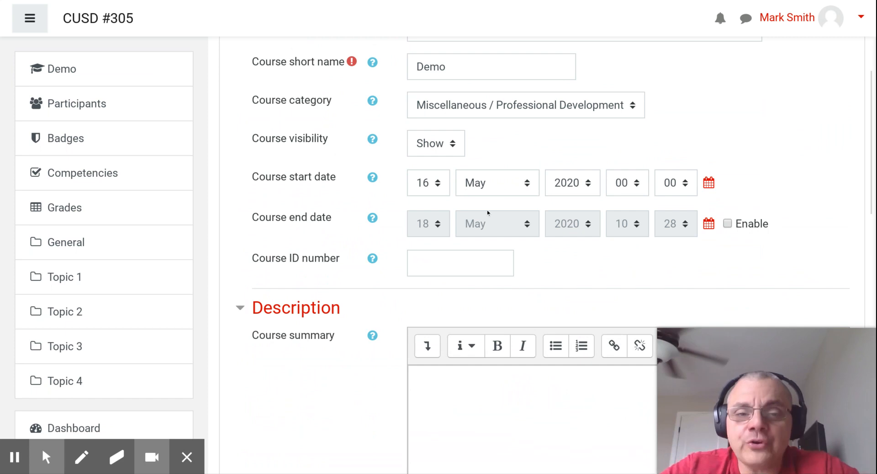
scroll(487, 210, down, 10)
scroll(492, 215, down, 4)
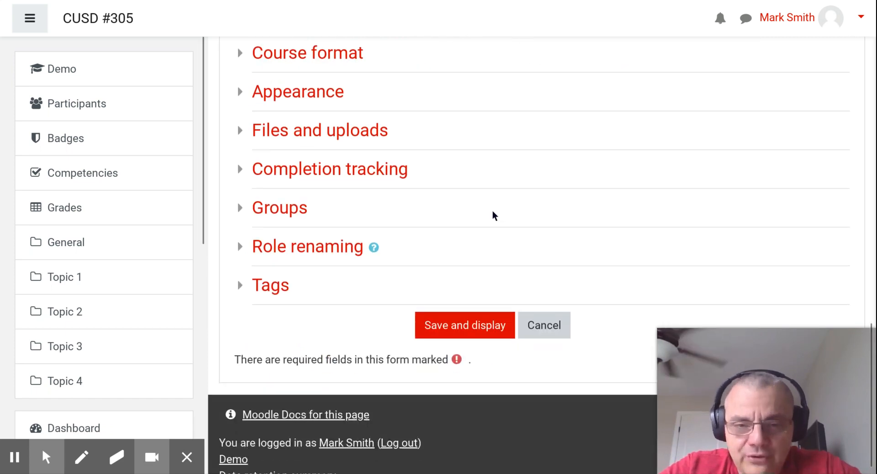
scroll(491, 215, up, 1)
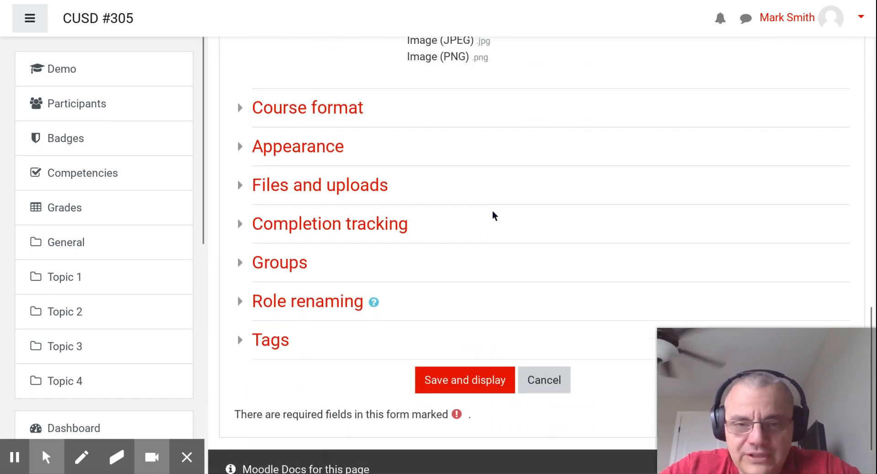
click(340, 110)
click(454, 146)
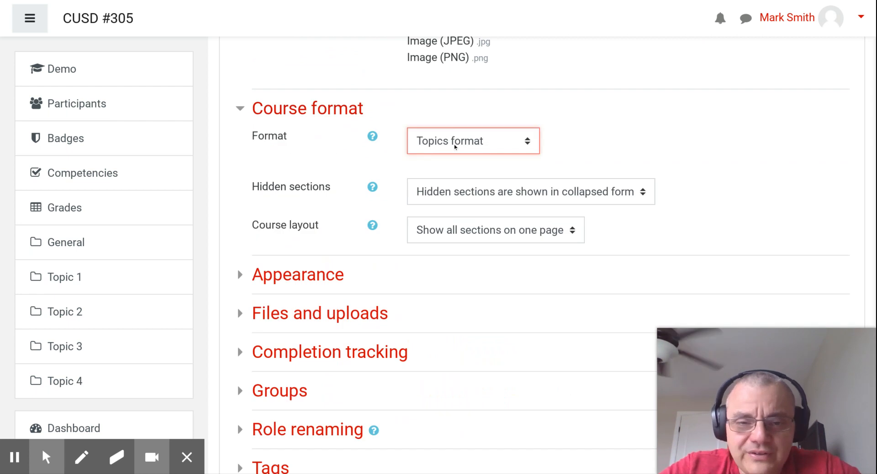
click(438, 232)
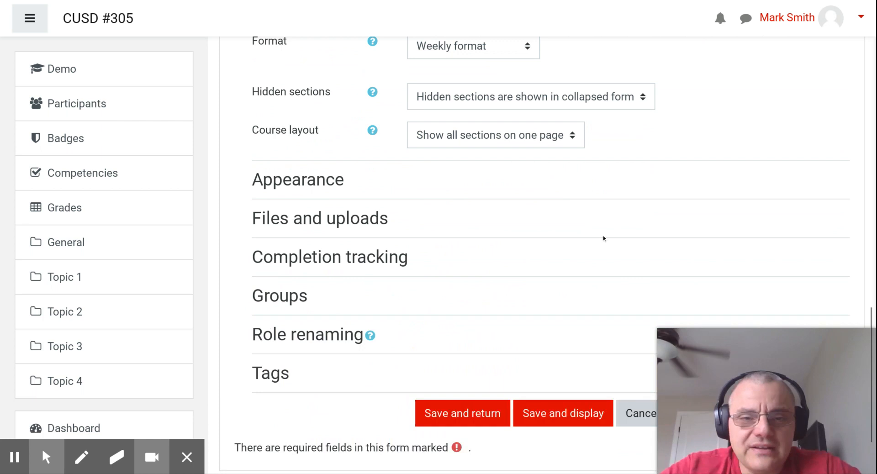
Step: Turn off calculating the end date from the number of sections, and enable the course end date
scroll(599, 235, up, 3)
scroll(599, 235, down, 3)
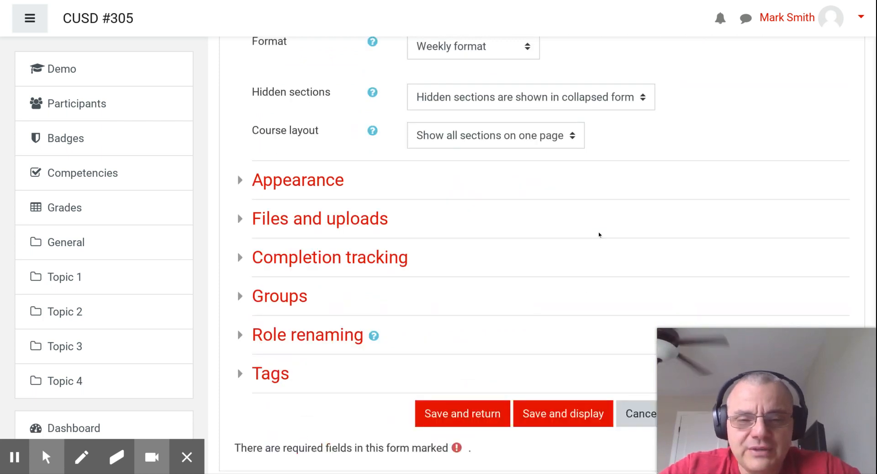
scroll(599, 236, up, 2)
scroll(599, 235, up, 10)
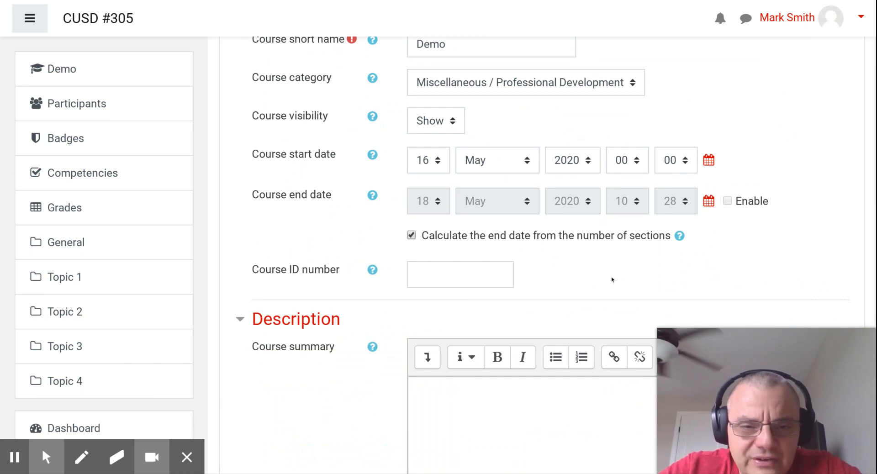
click(410, 235)
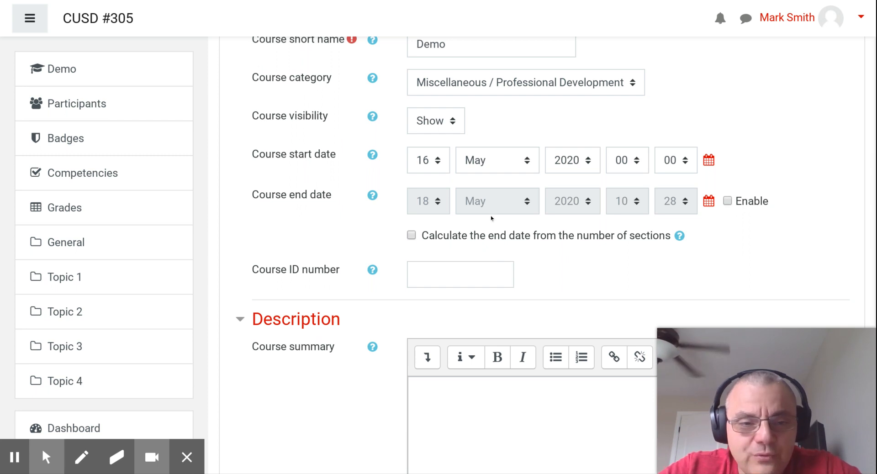
click(727, 201)
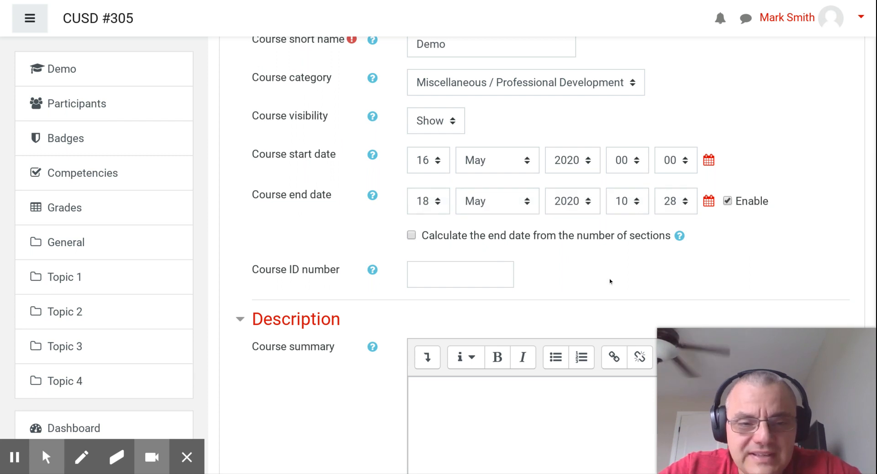
Step: Save the course settings, return to the Demo Course page and look over its weekly sections
scroll(609, 280, down, 15)
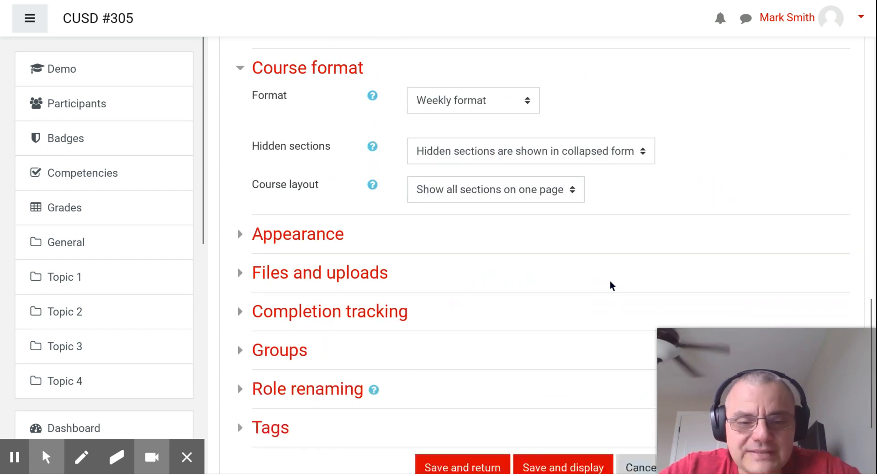
scroll(609, 280, down, 3)
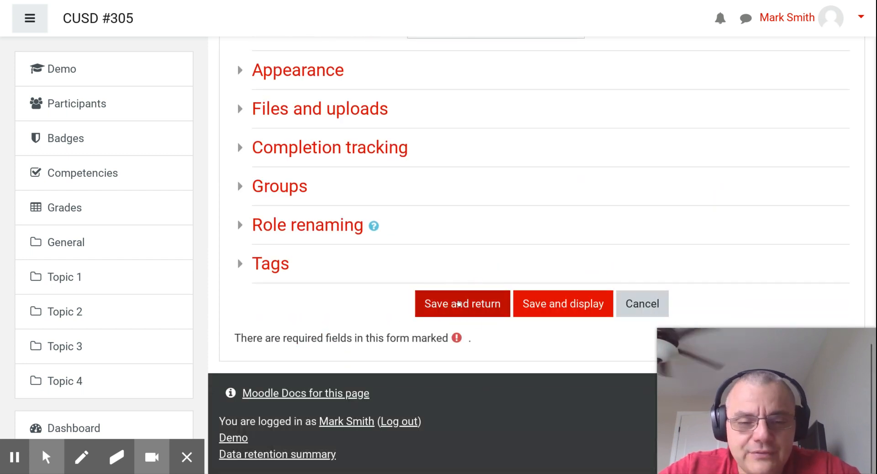
click(459, 304)
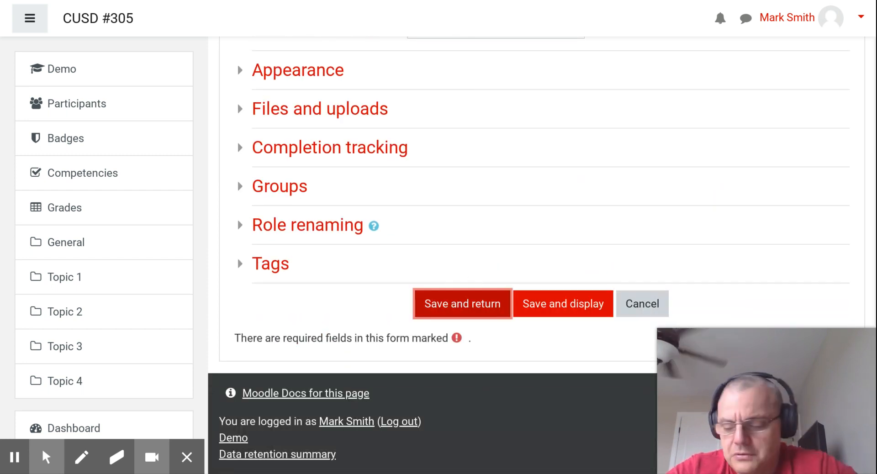
scroll(534, 206, down, 4)
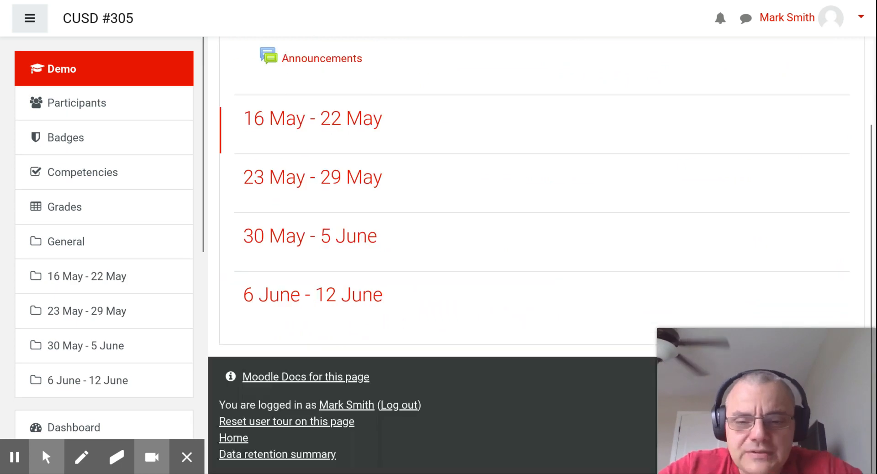
scroll(379, 229, up, 1)
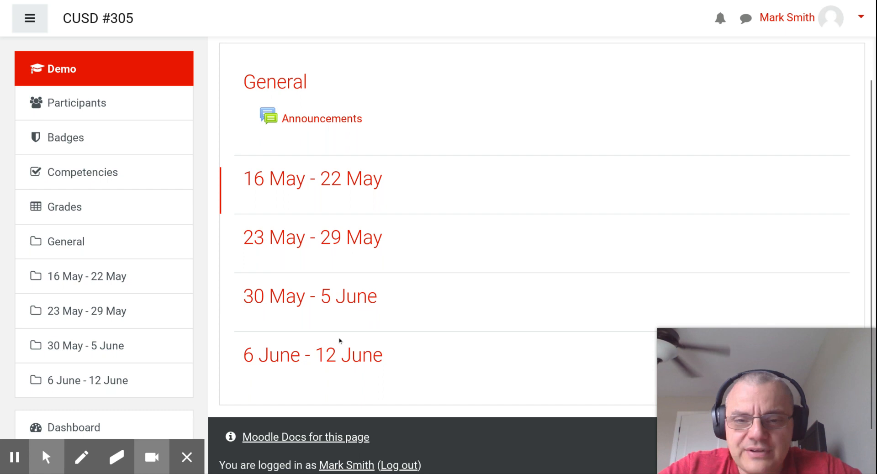
scroll(334, 395, up, 2)
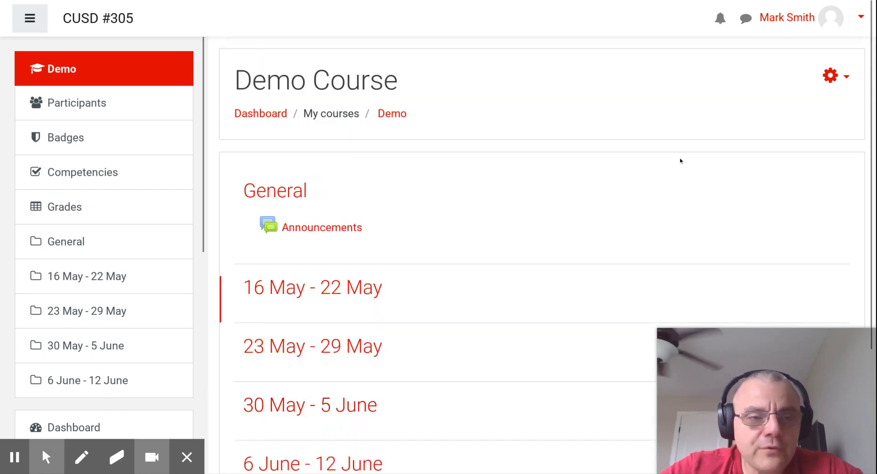
Step: Reopen the Demo Course's settings and change the course format to Topics format
click(836, 75)
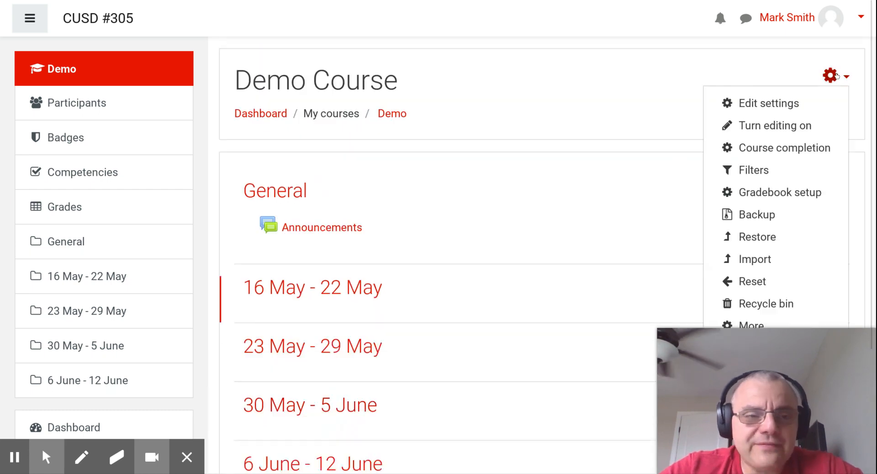
click(770, 103)
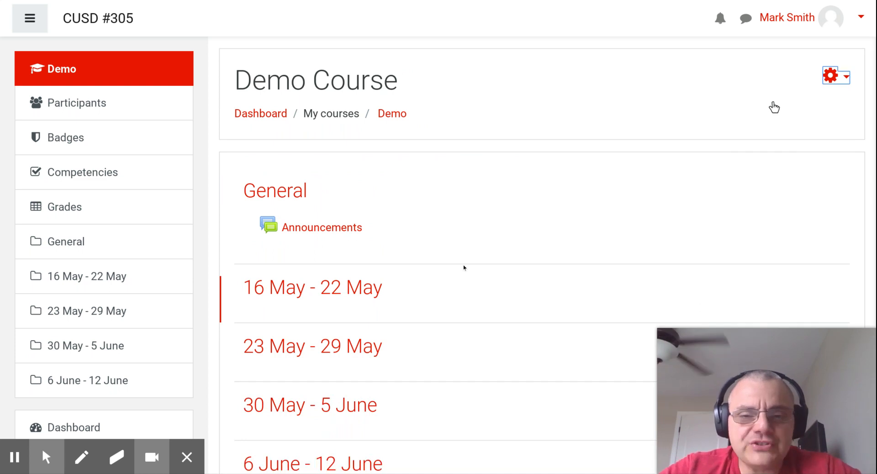
scroll(462, 266, down, 15)
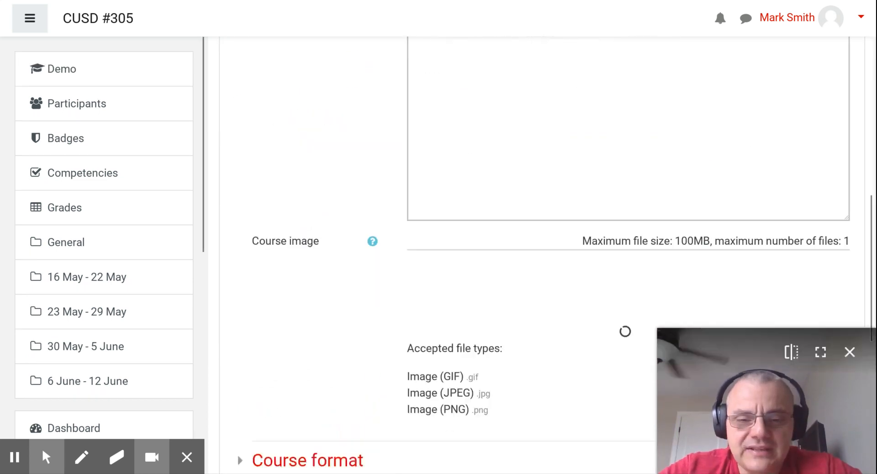
scroll(464, 267, down, 6)
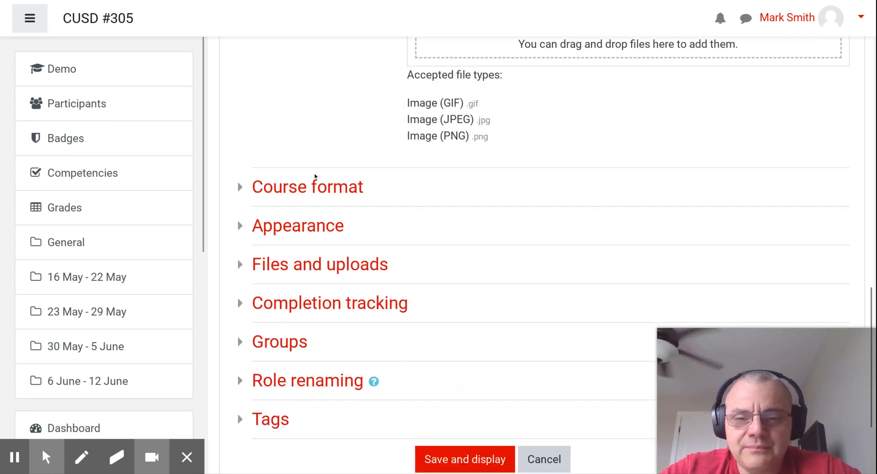
click(308, 186)
click(448, 220)
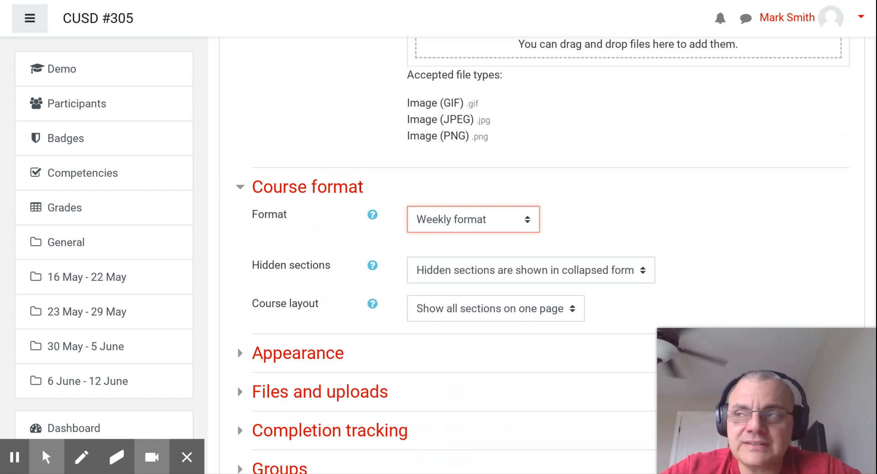
click(449, 231)
Step: Save the changed course format, return to the Demo Course page and look over its topic sections
scroll(459, 358, down, 4)
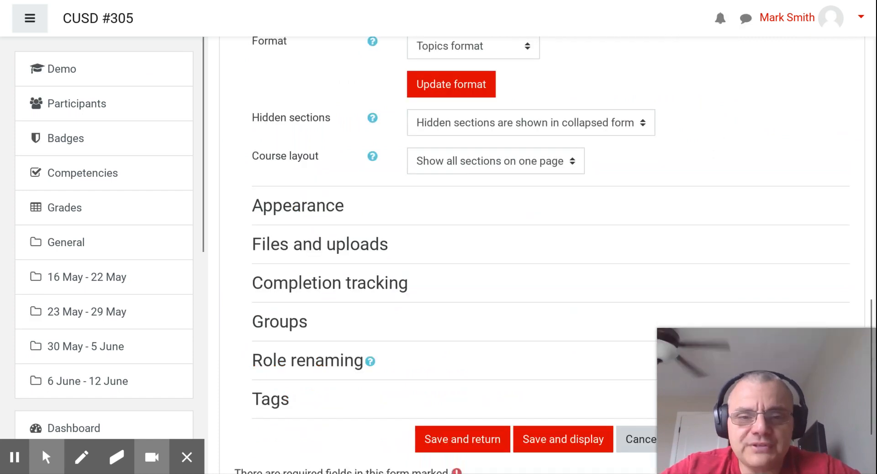
scroll(458, 359, down, 2)
scroll(459, 361, down, 1)
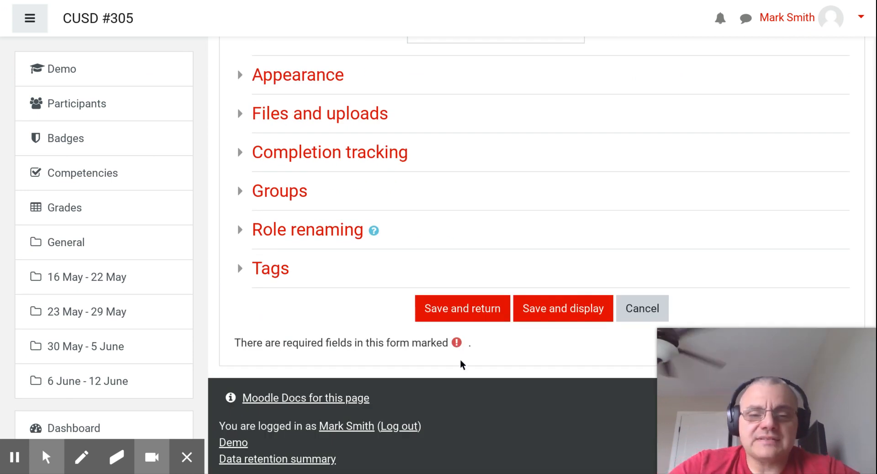
click(445, 311)
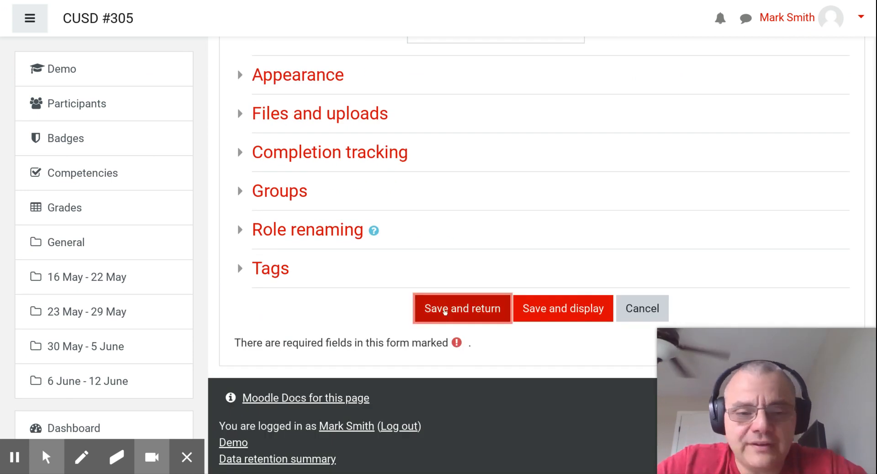
scroll(329, 211, down, 2)
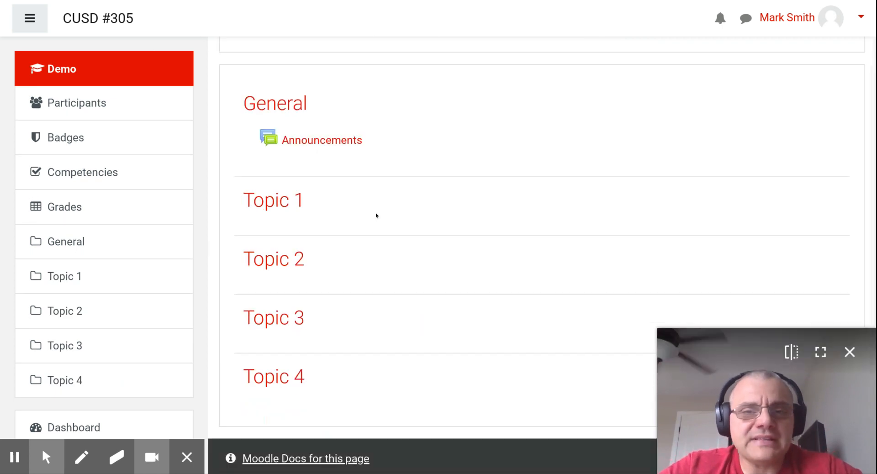
scroll(456, 225, up, 2)
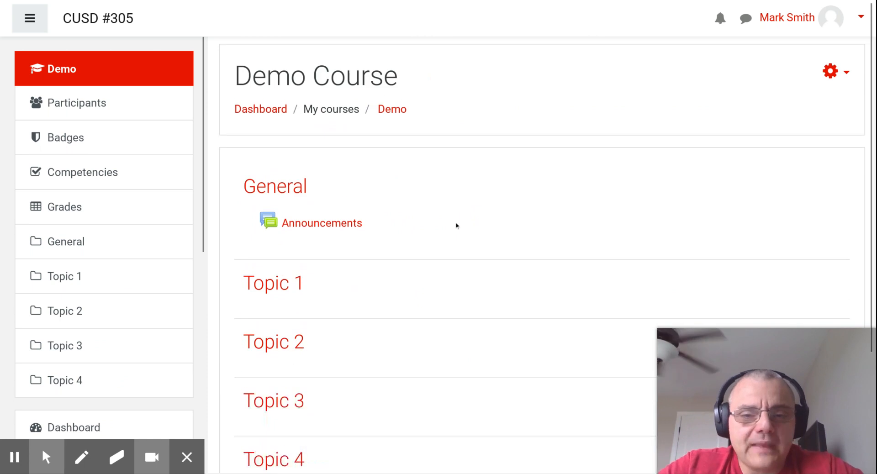
scroll(457, 226, down, 1)
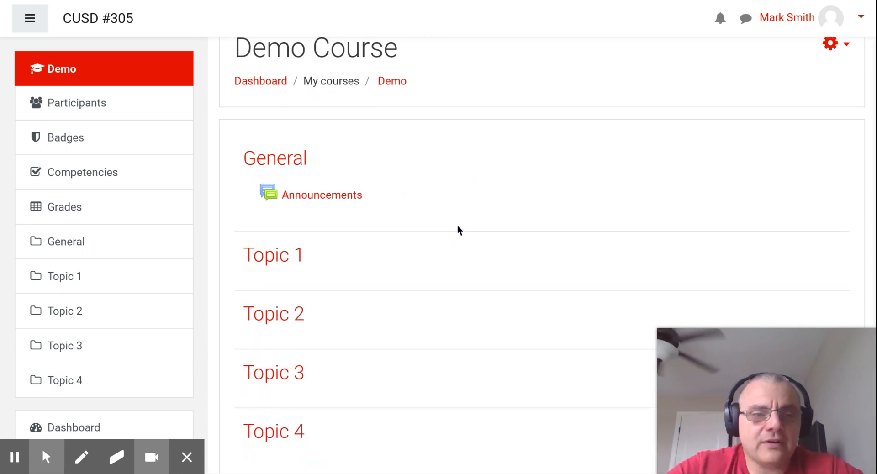
scroll(456, 225, up, 1)
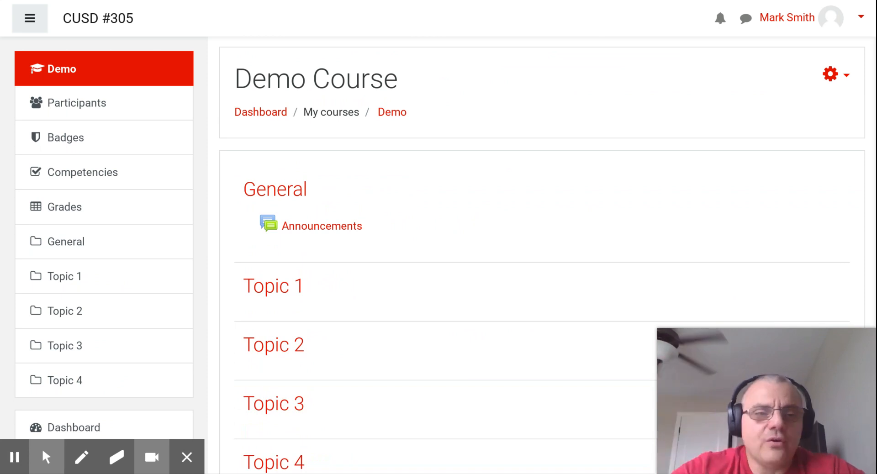
Step: Turn editing on for the Demo Course and look over the editing controls of its sections
click(831, 74)
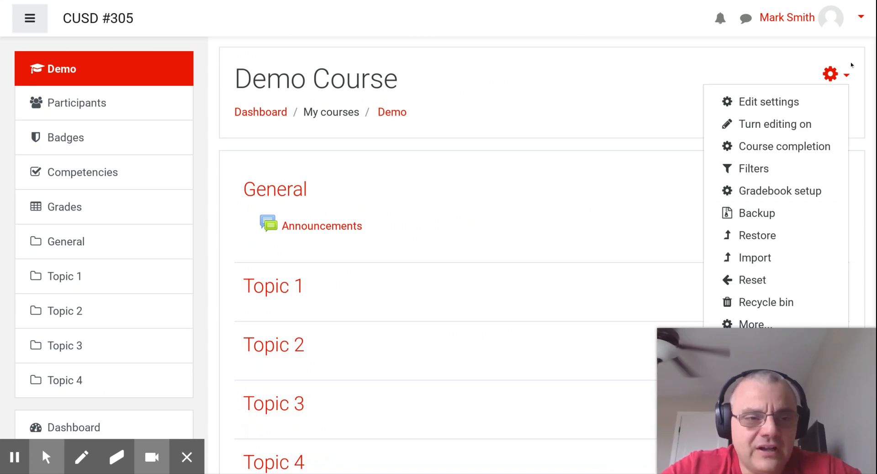
click(769, 124)
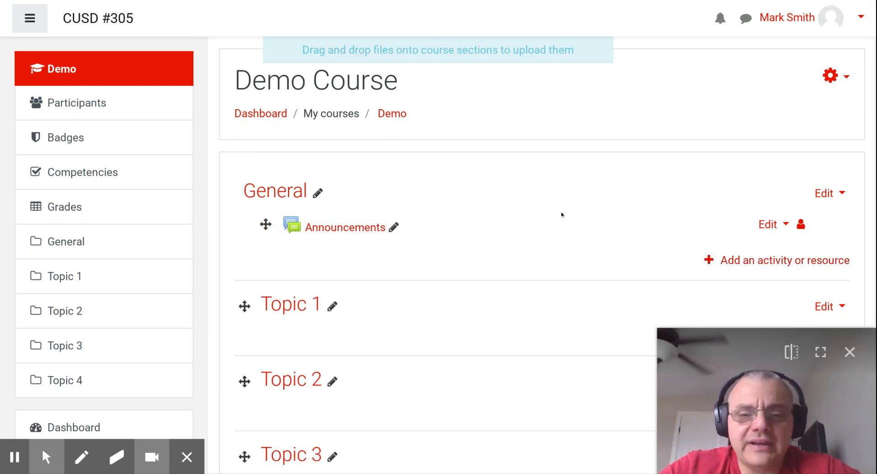
scroll(561, 214, down, 1)
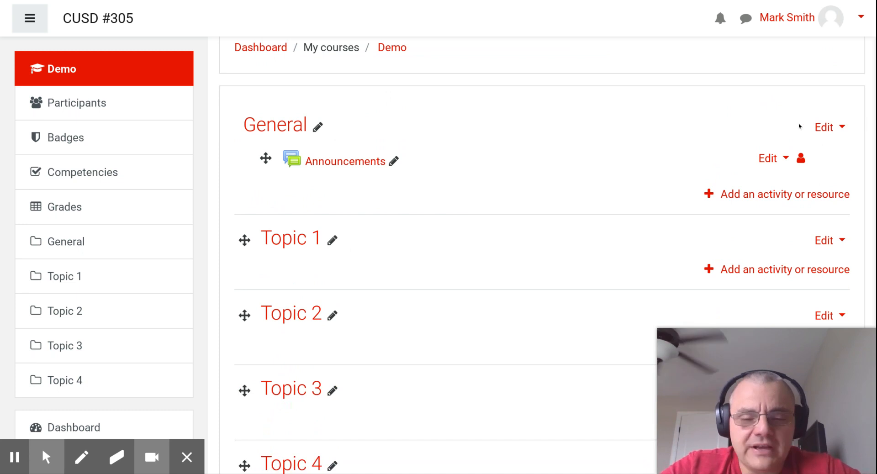
mouse_move(122, 451)
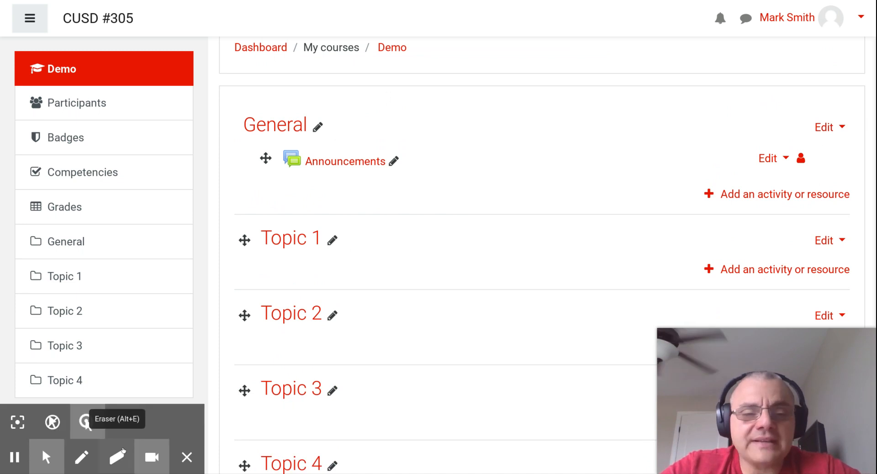